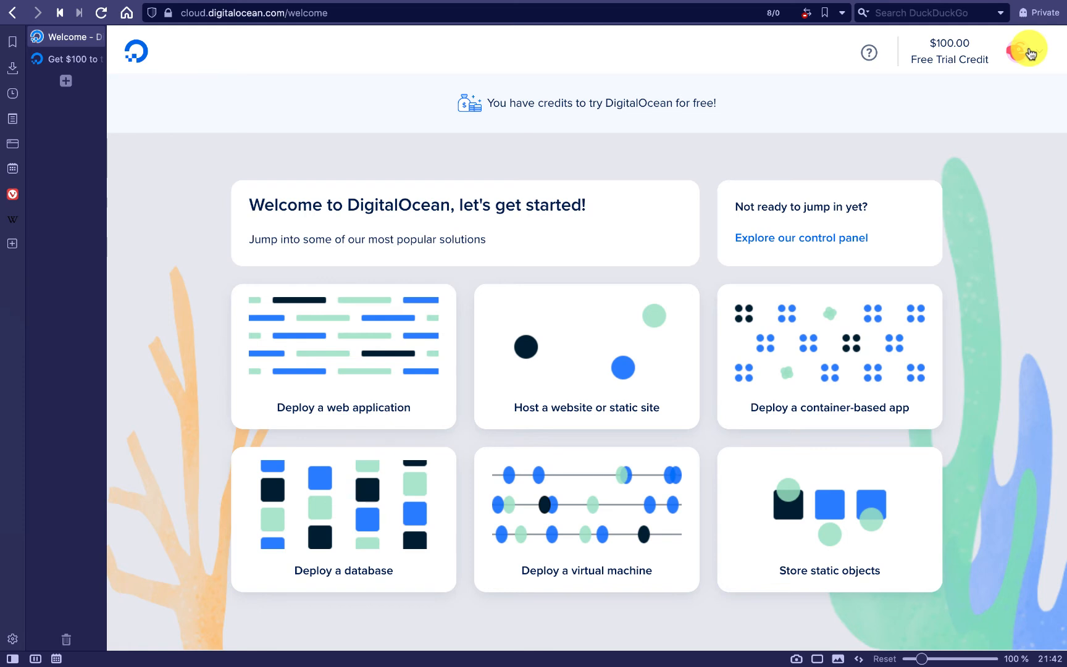
Step: Open the control panel from the DigitalOcean welcome page
click(1029, 53)
click(789, 179)
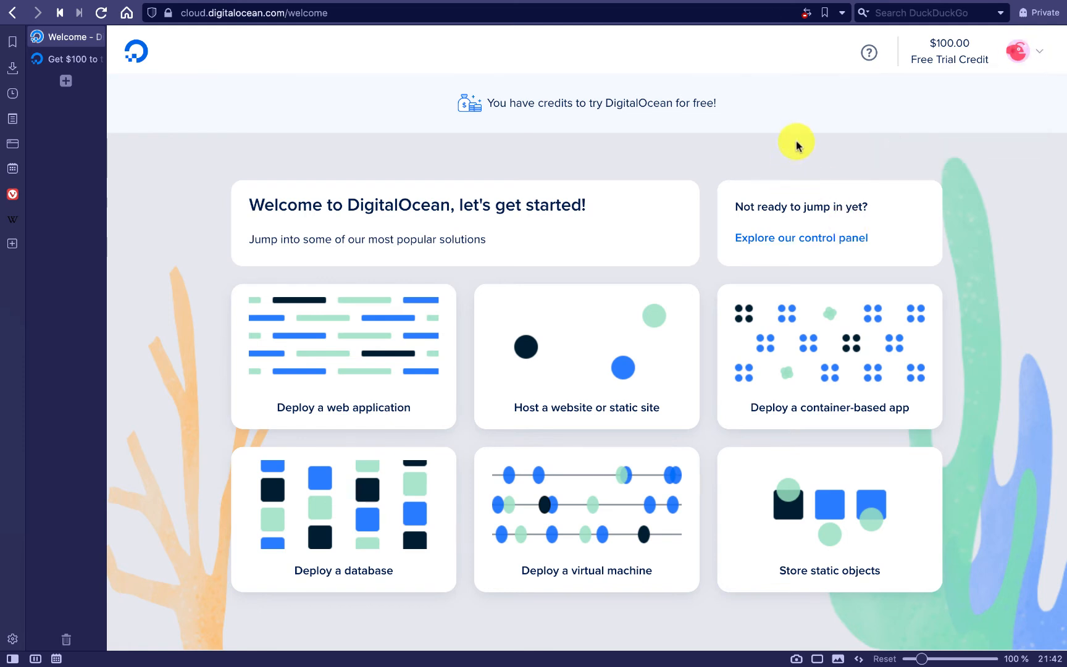
scroll(703, 161, up, 1)
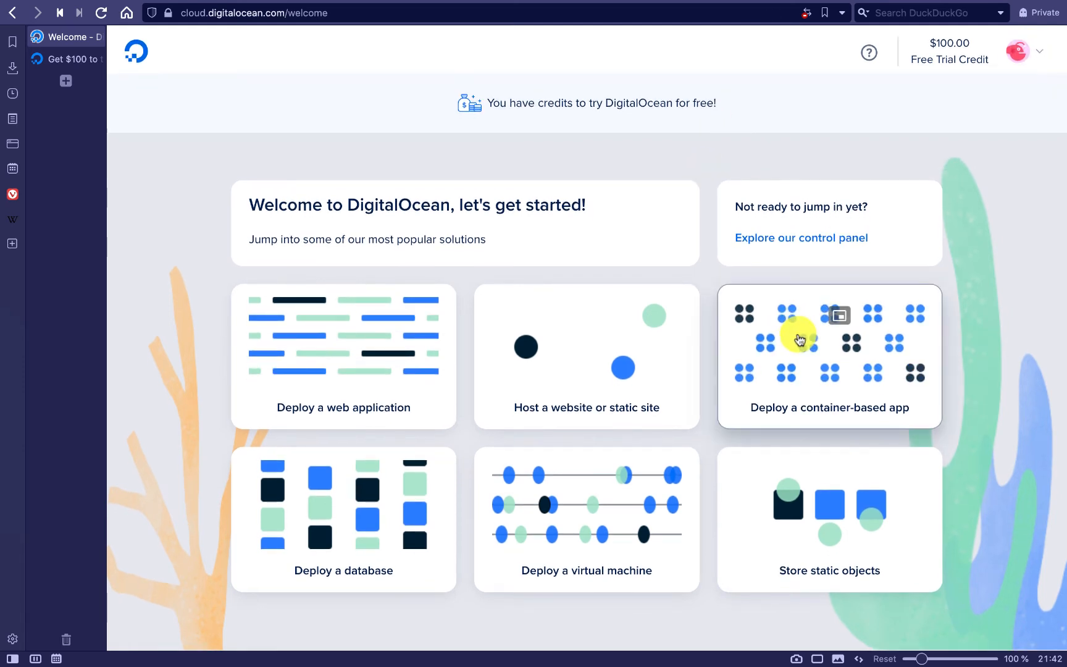
click(818, 238)
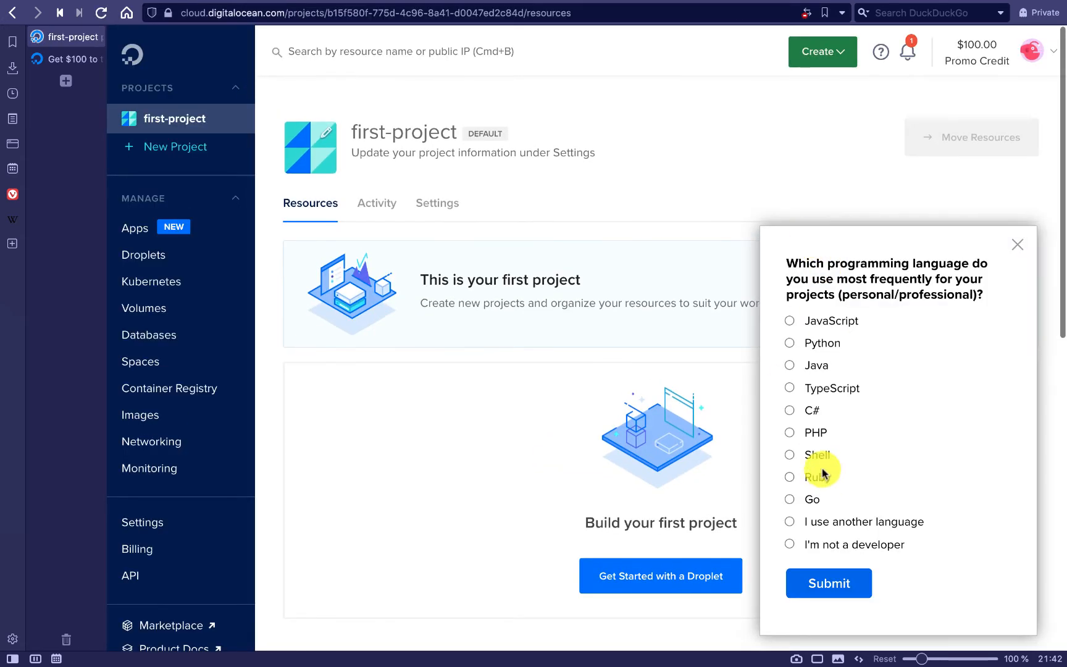
Step: Submit Python as the answer to the programming language survey and start creating the first project's Droplet
click(790, 343)
click(803, 592)
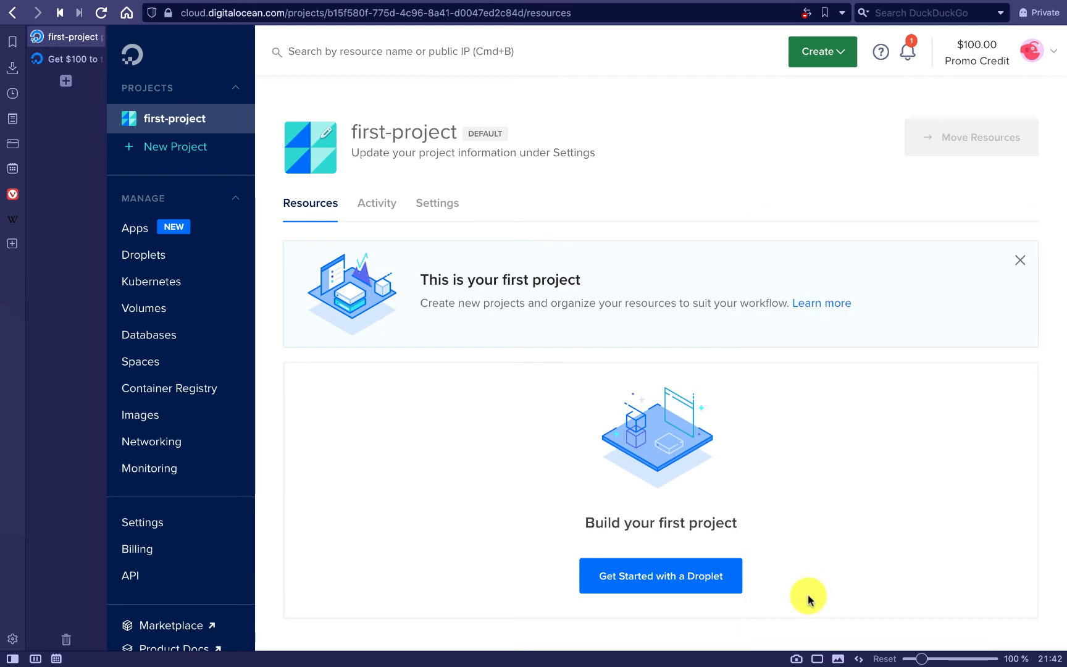
click(670, 582)
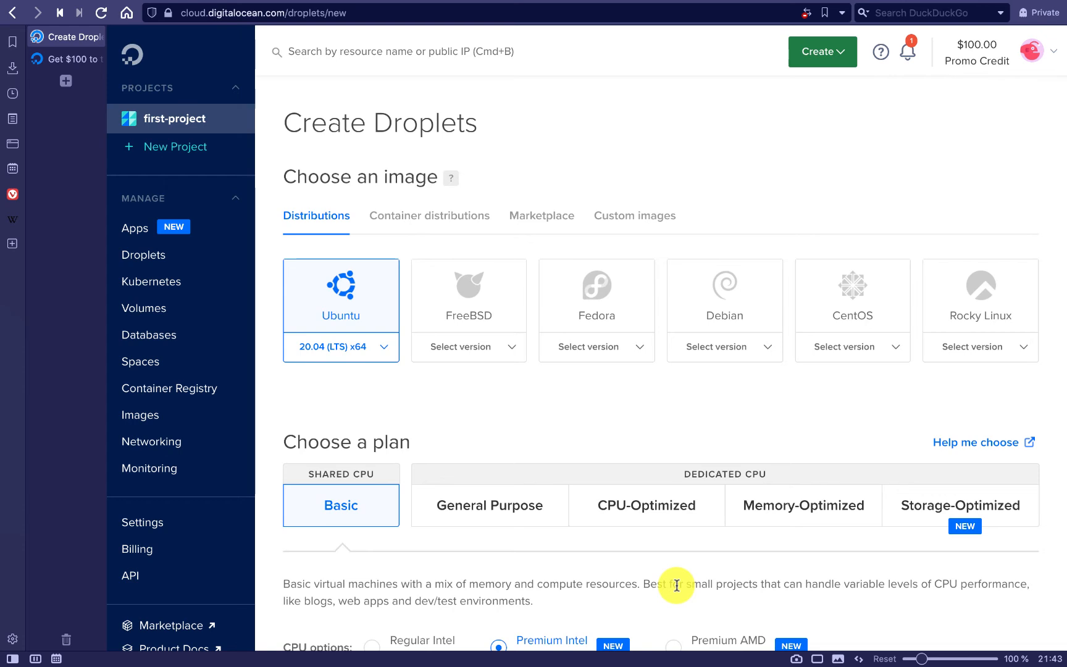
Step: Check the new Droplet's plan and region, compare the SSH keys option, and select Password as the authentication method
scroll(649, 563, down, 5)
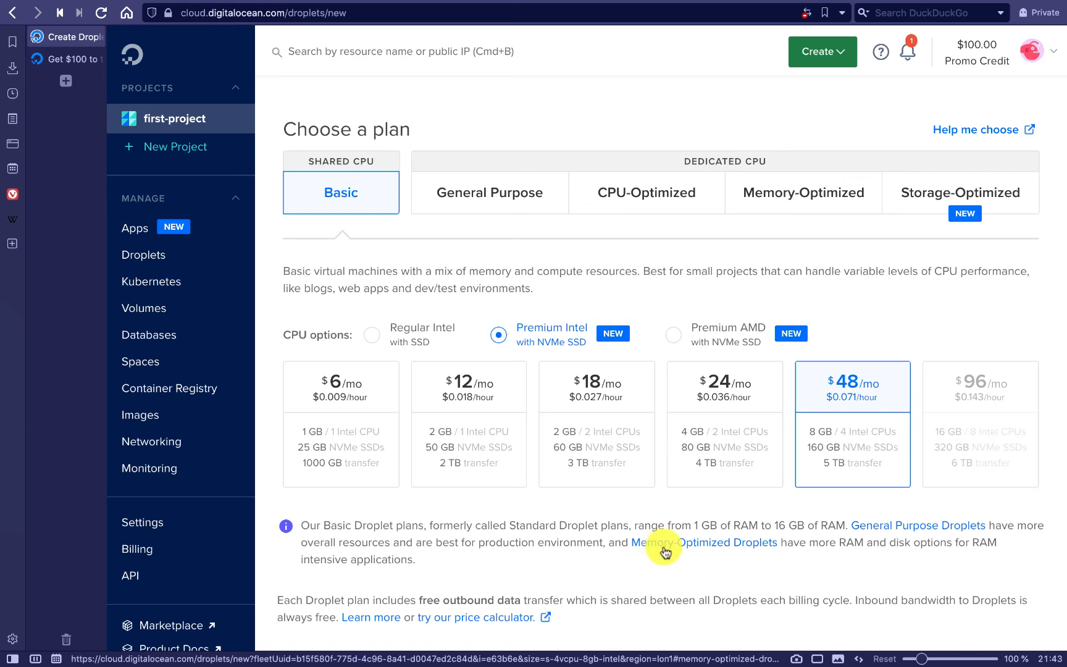
scroll(654, 549, down, 3)
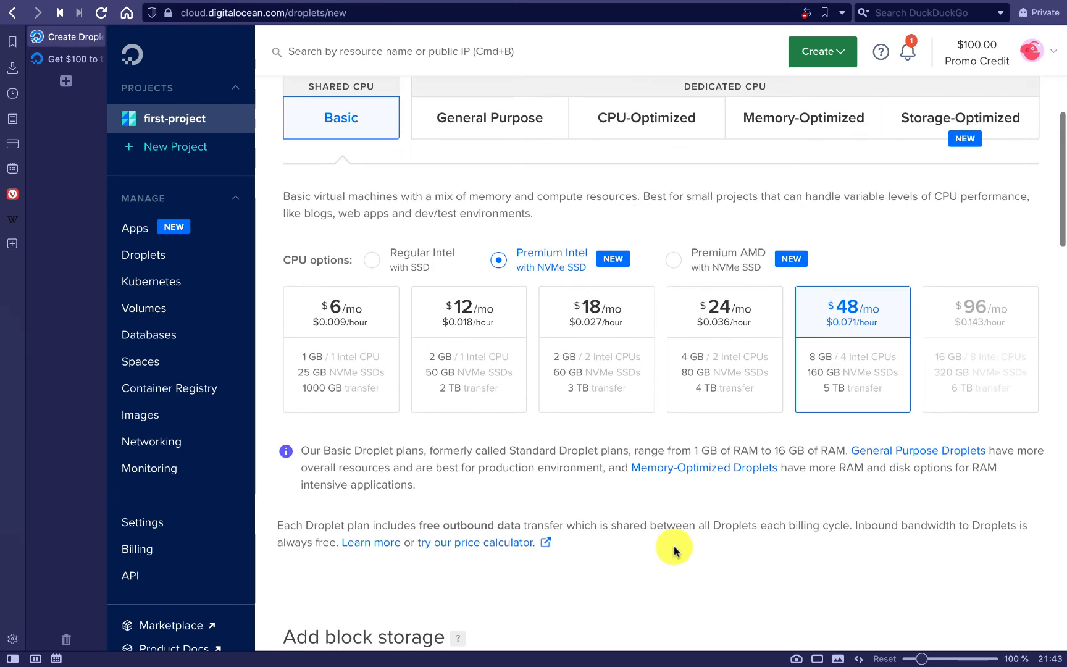
scroll(673, 546, down, 5)
scroll(674, 546, down, 5)
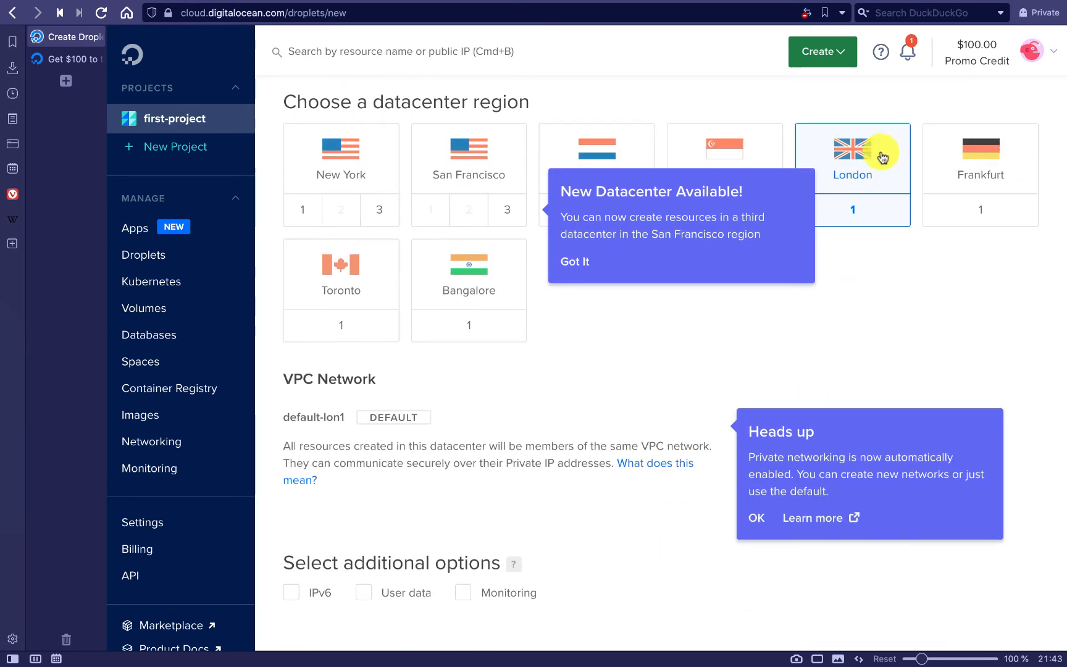
scroll(847, 409, down, 6)
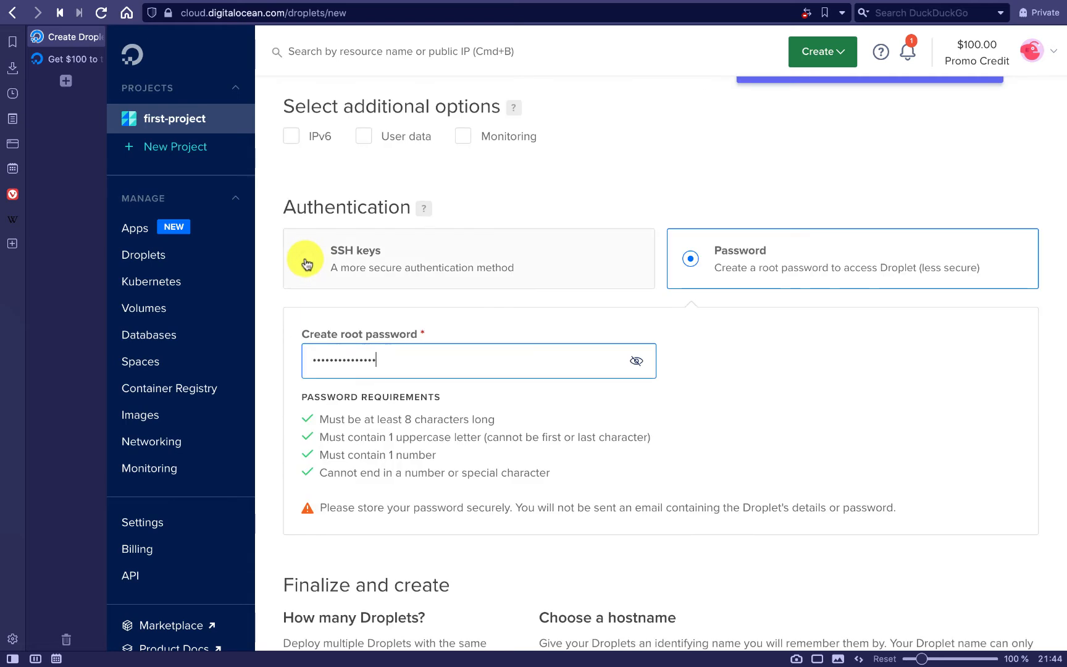
click(307, 262)
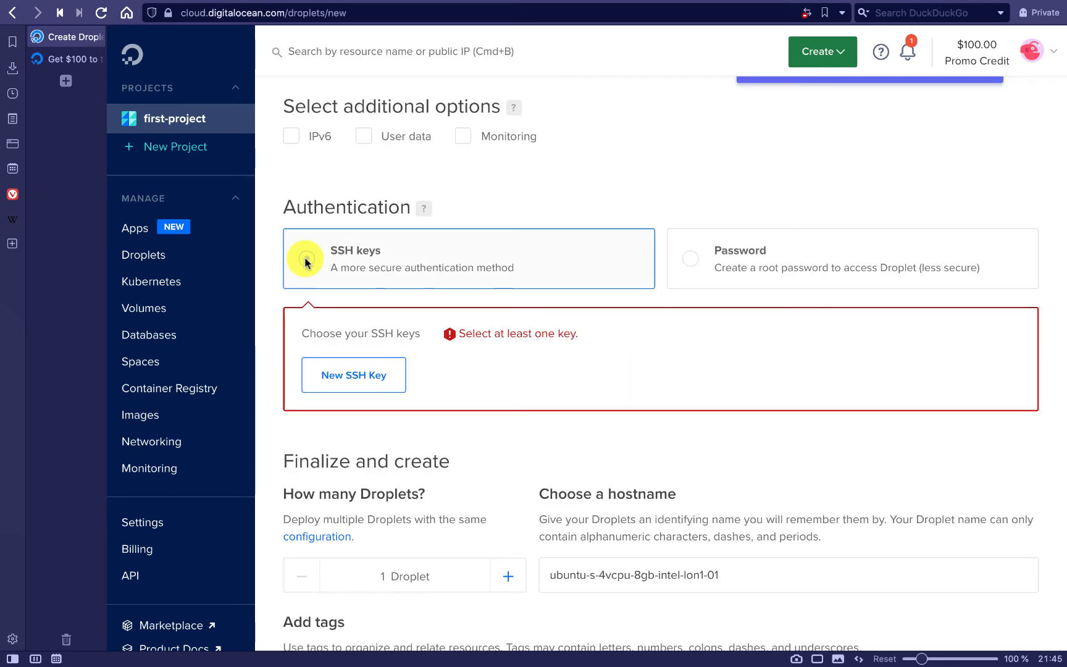
click(688, 268)
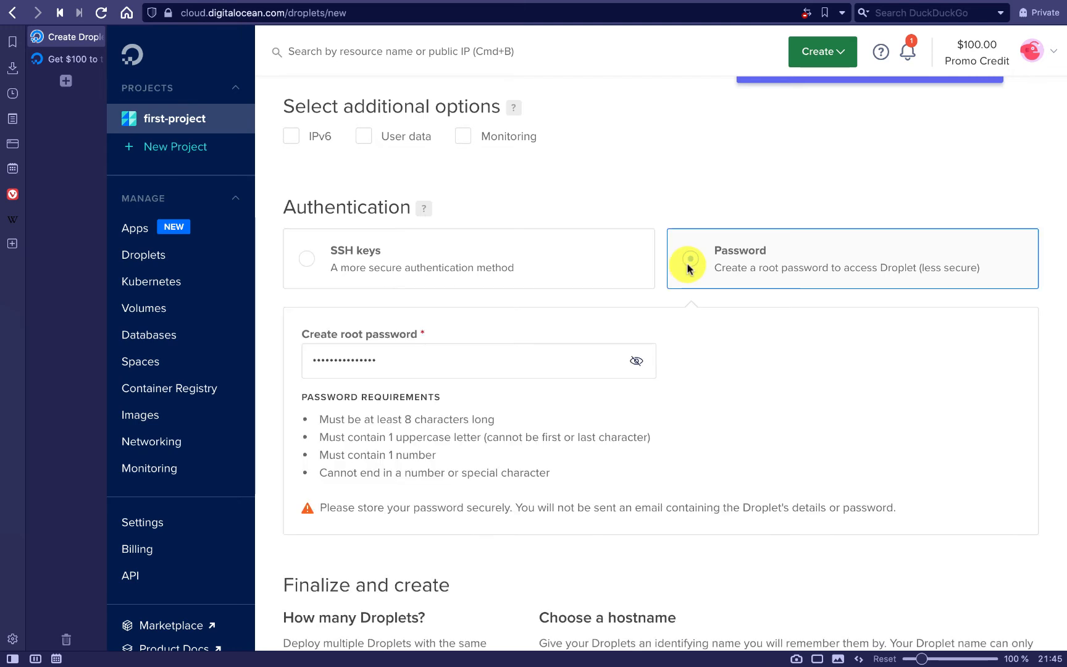
Step: Add the tags Juniper and Vmx to the new Droplet
scroll(498, 402, down, 3)
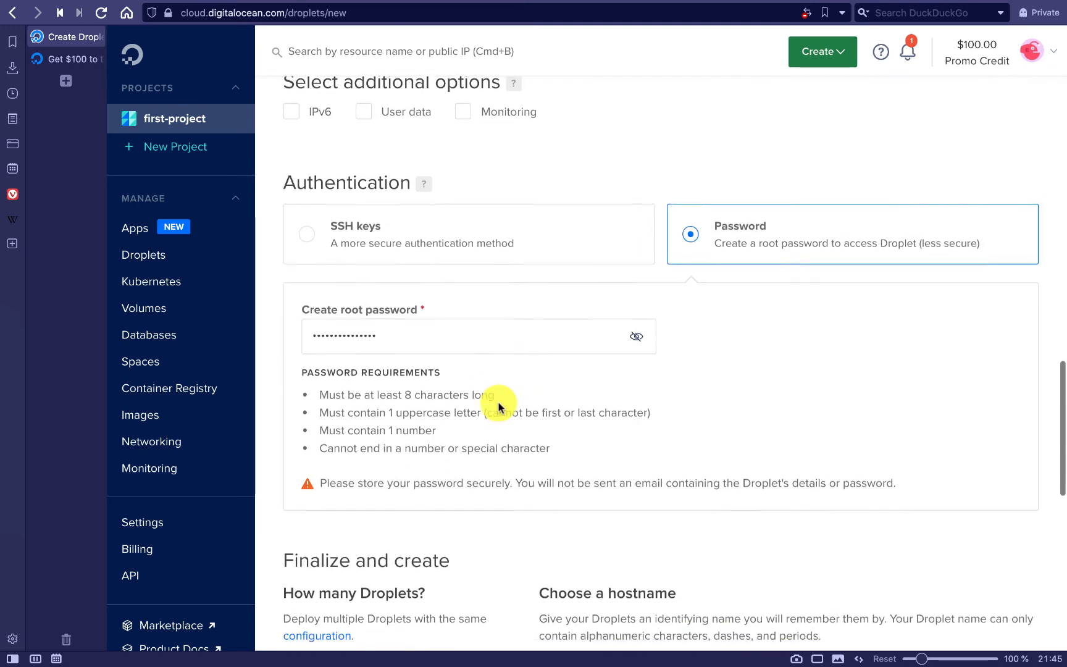
scroll(497, 405, down, 3)
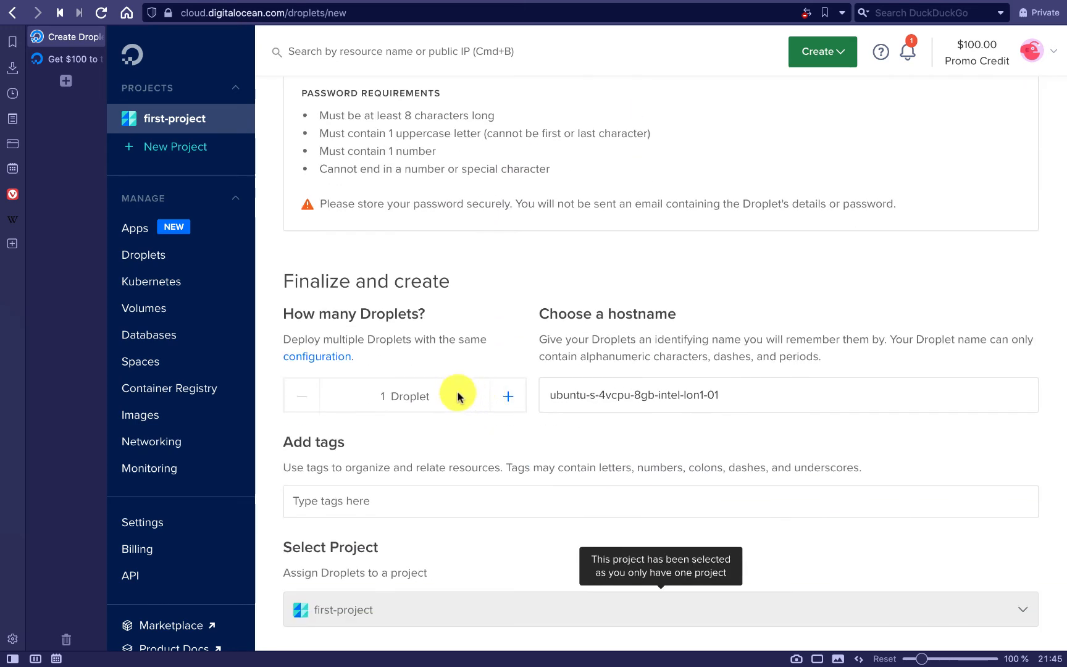
scroll(457, 409, down, 2)
scroll(456, 407, down, 1)
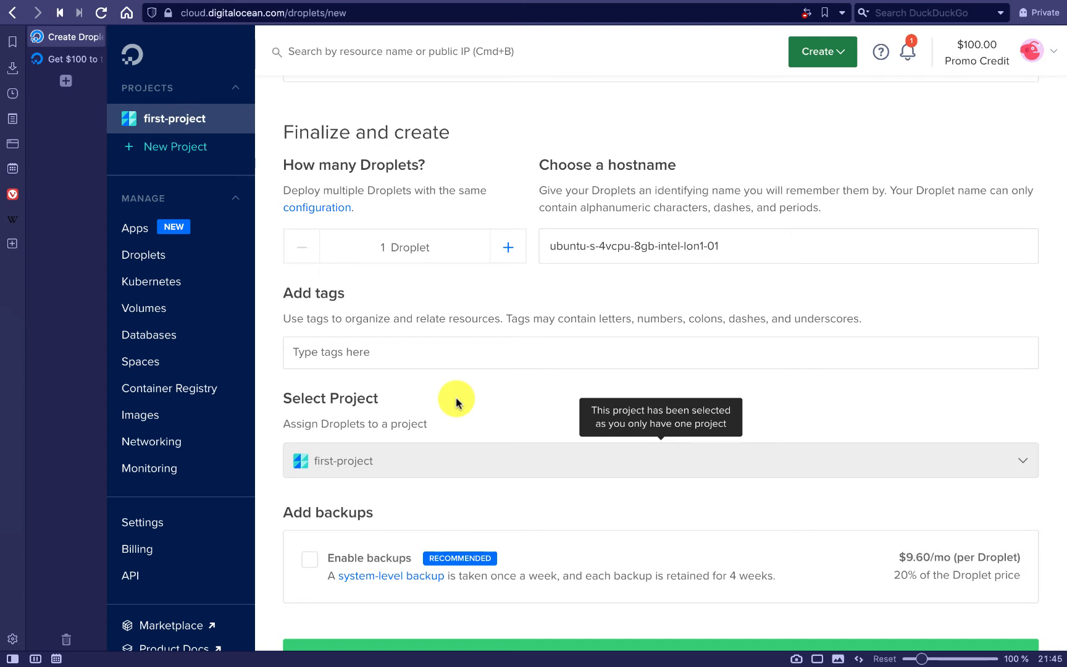
scroll(455, 393, down, 2)
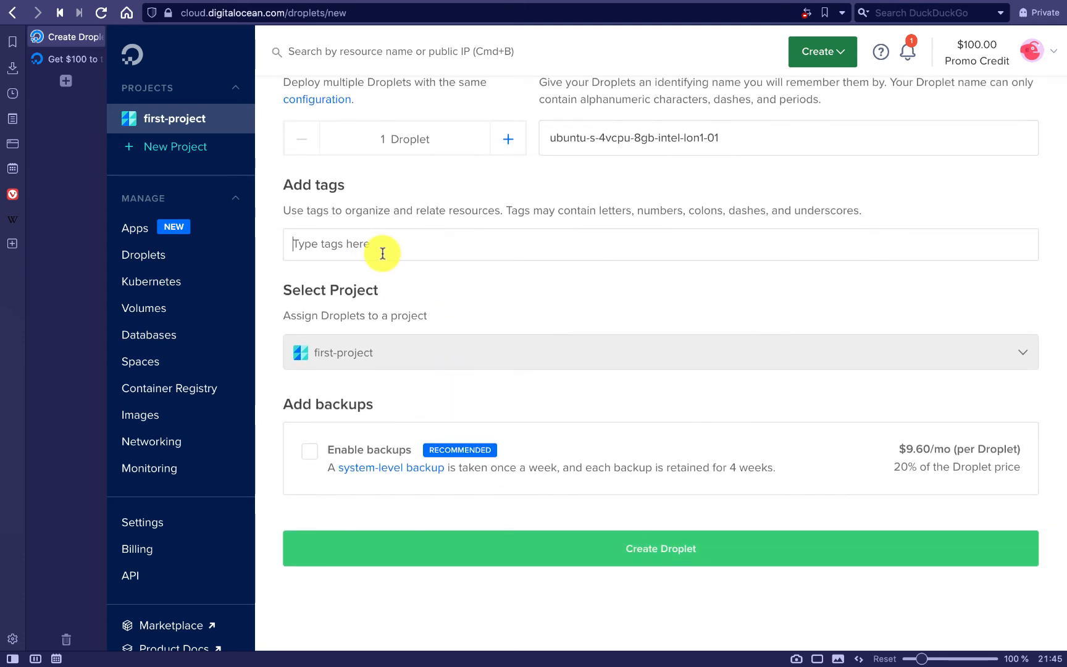
text(Juni)
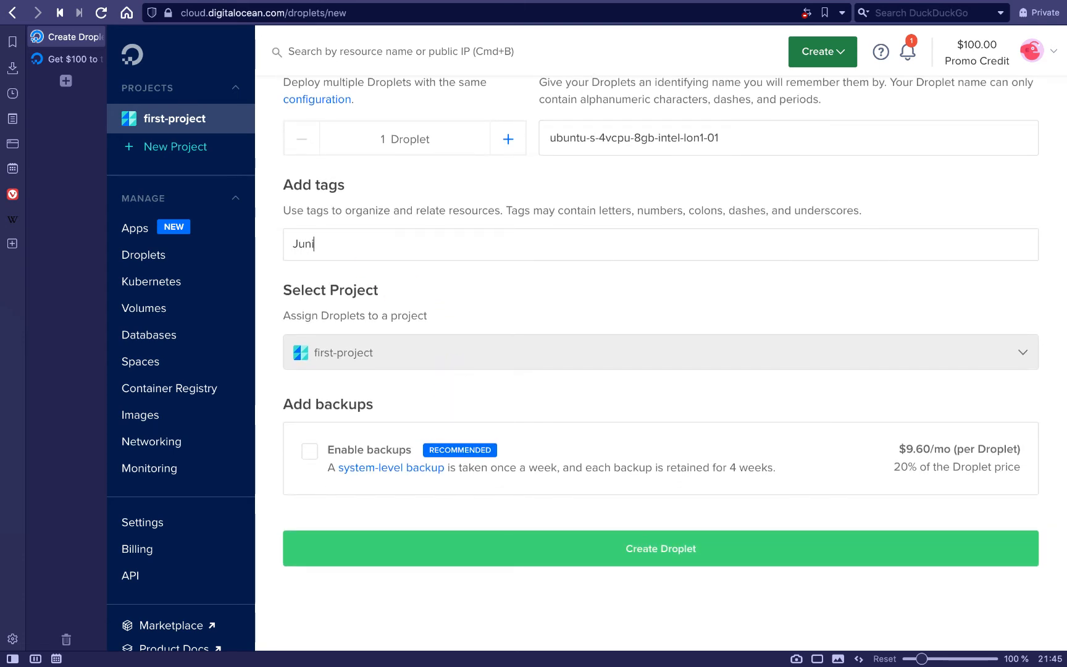
text(per)
key(Return)
text(Vmx)
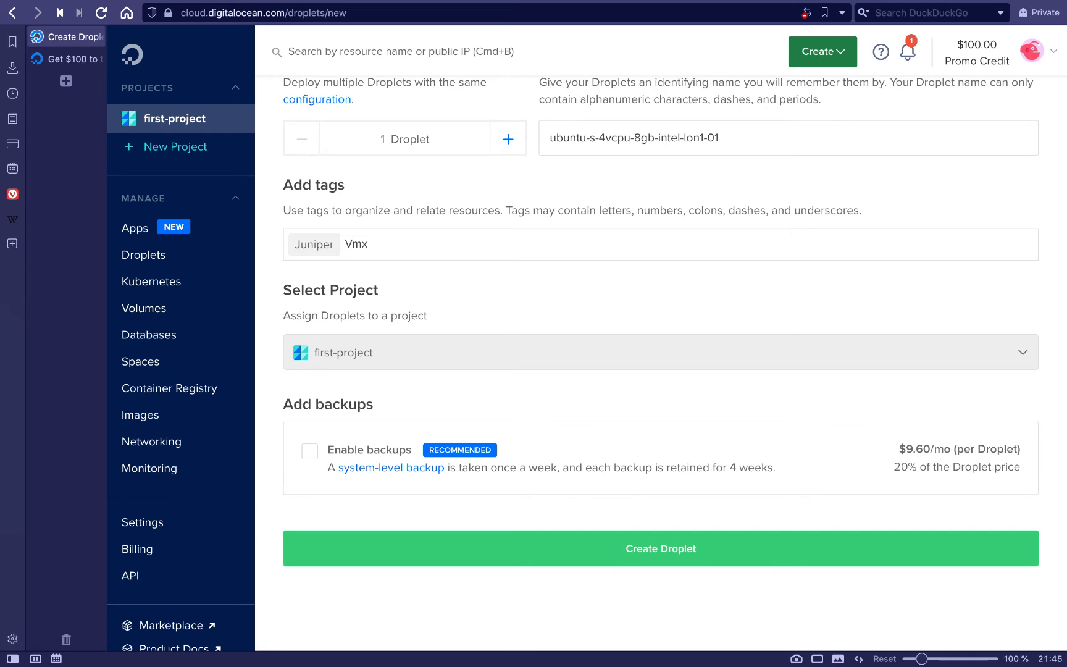
key(Return)
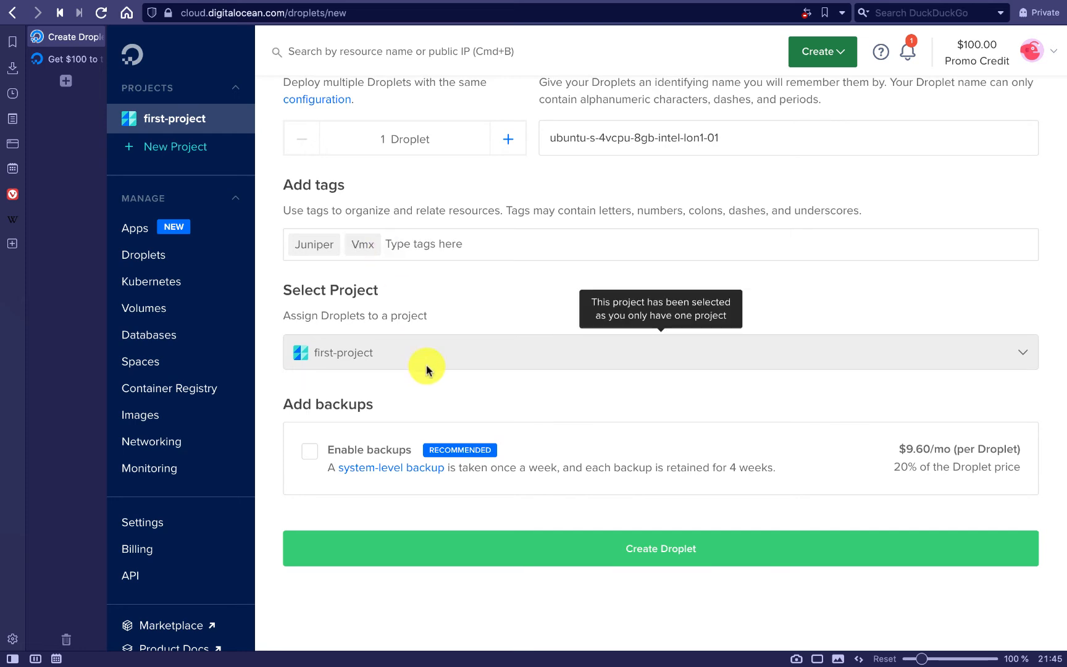
Step: Review the image, plan, region and remaining options, and create the Droplet
scroll(529, 450, down, 3)
scroll(537, 418, up, 15)
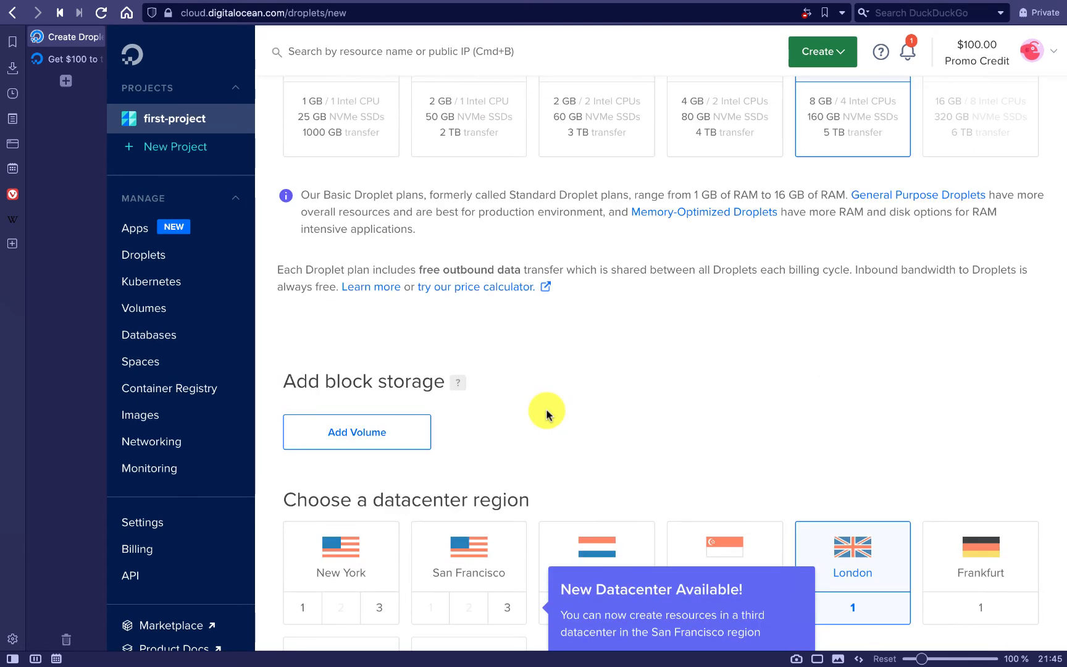
scroll(546, 412, up, 10)
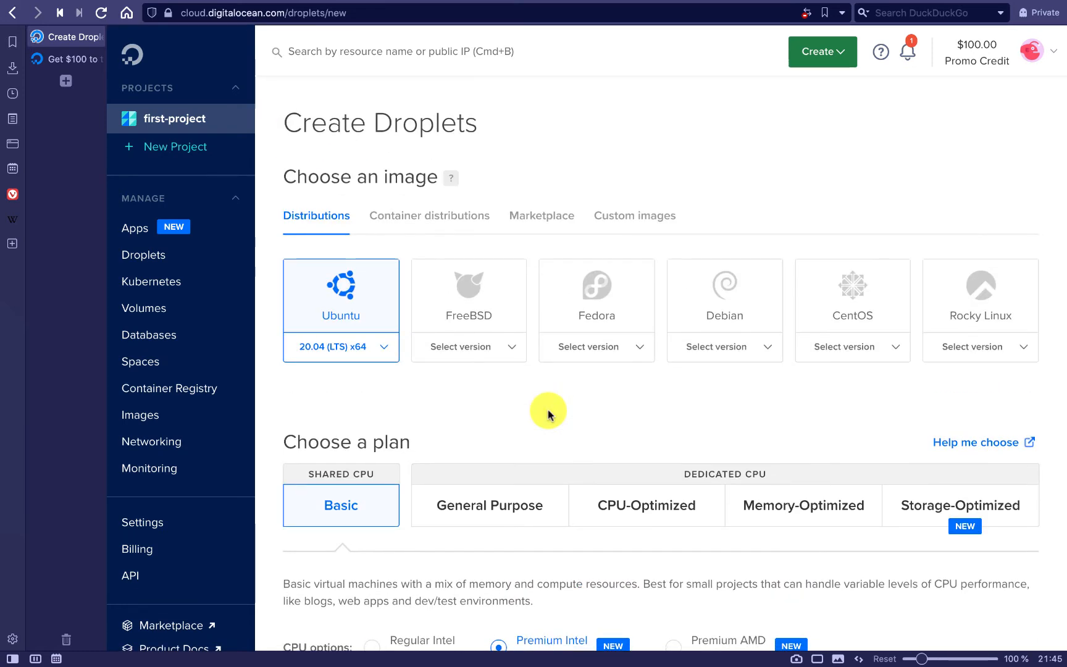
scroll(548, 412, down, 7)
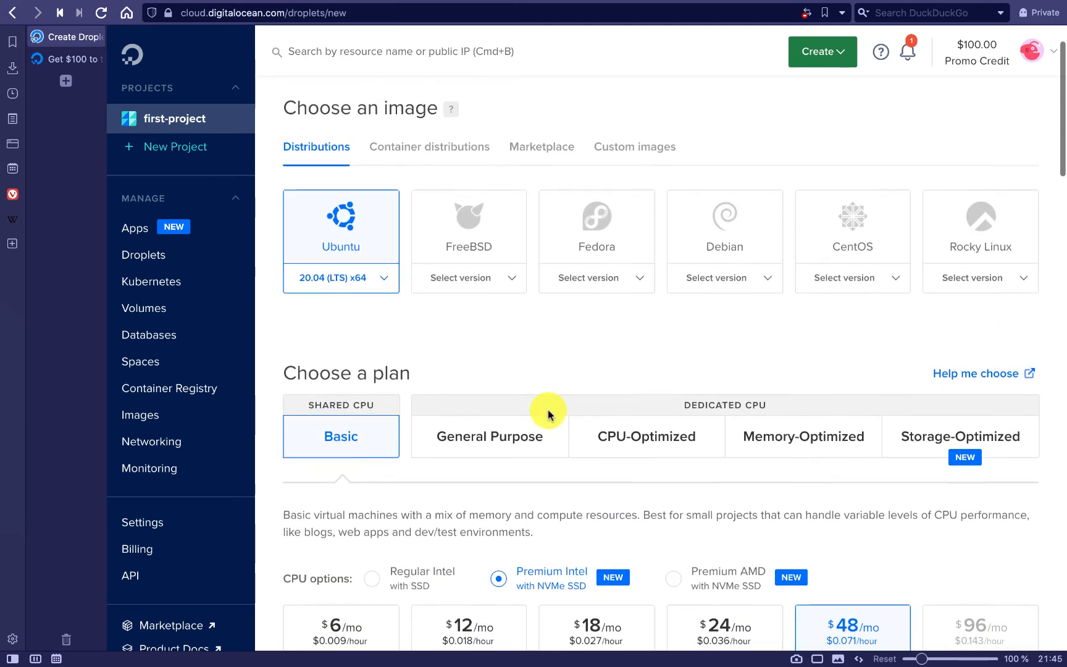
scroll(548, 411, down, 15)
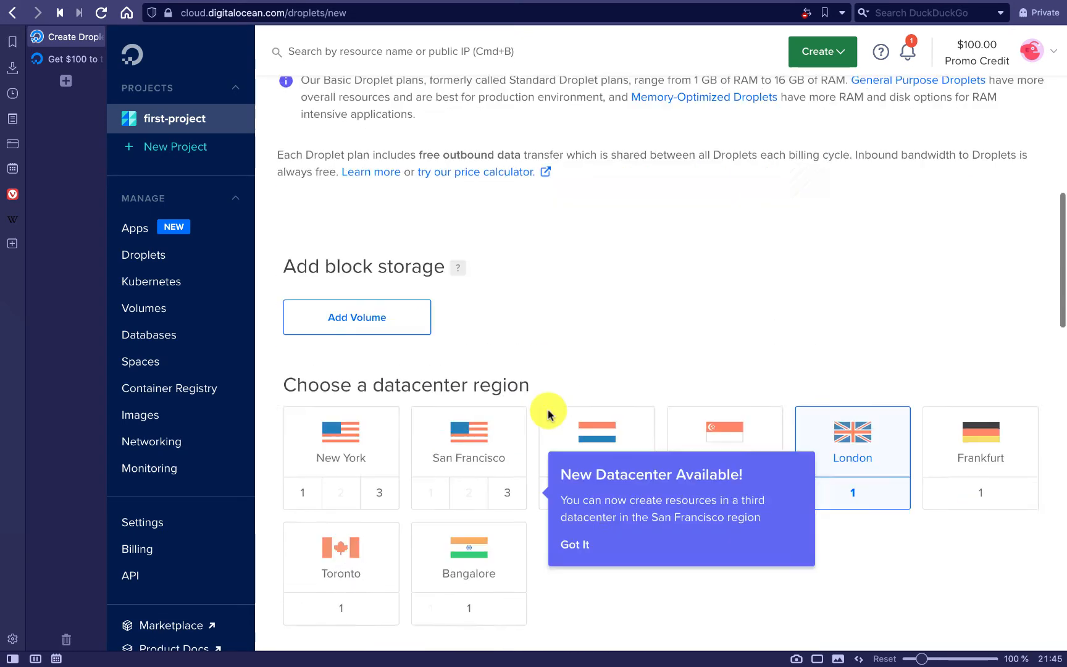
scroll(547, 413, down, 1)
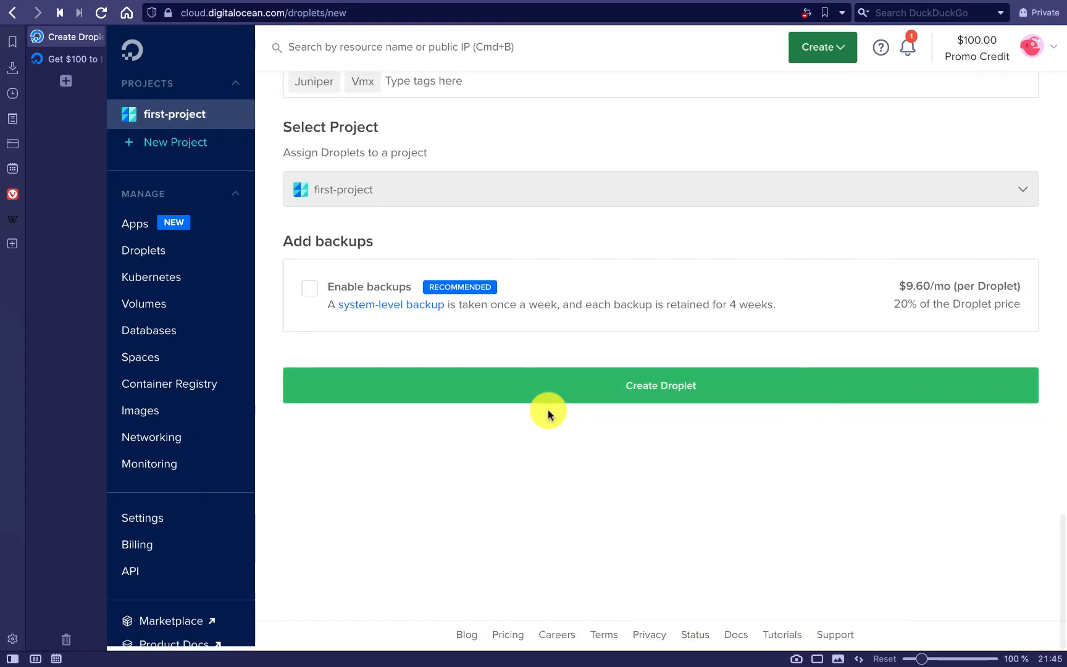
click(615, 398)
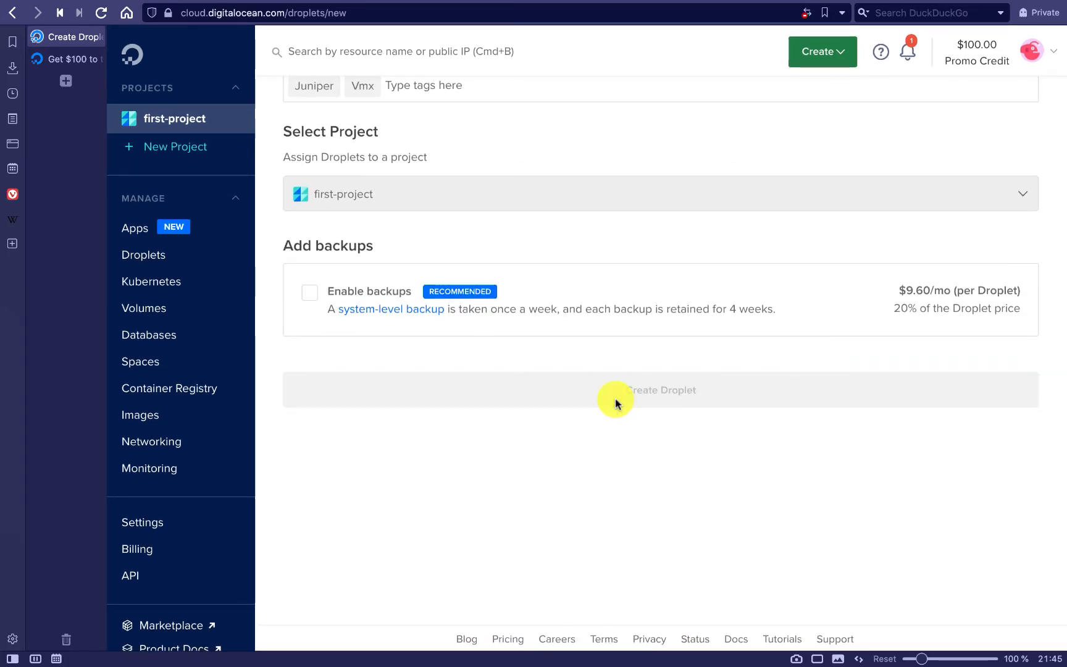
Step: Narrow the browser's tab sidebar and expand the new Droplet to examine its image, size, region and IP addresses
drag(106, 210, 47, 210)
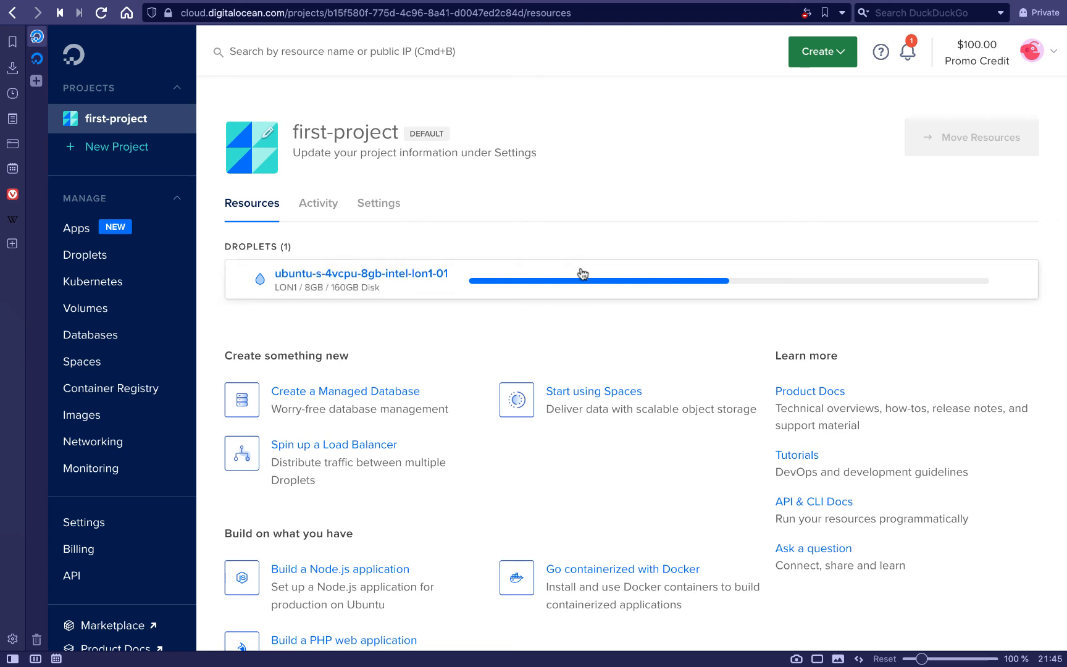
scroll(578, 270, down, 1)
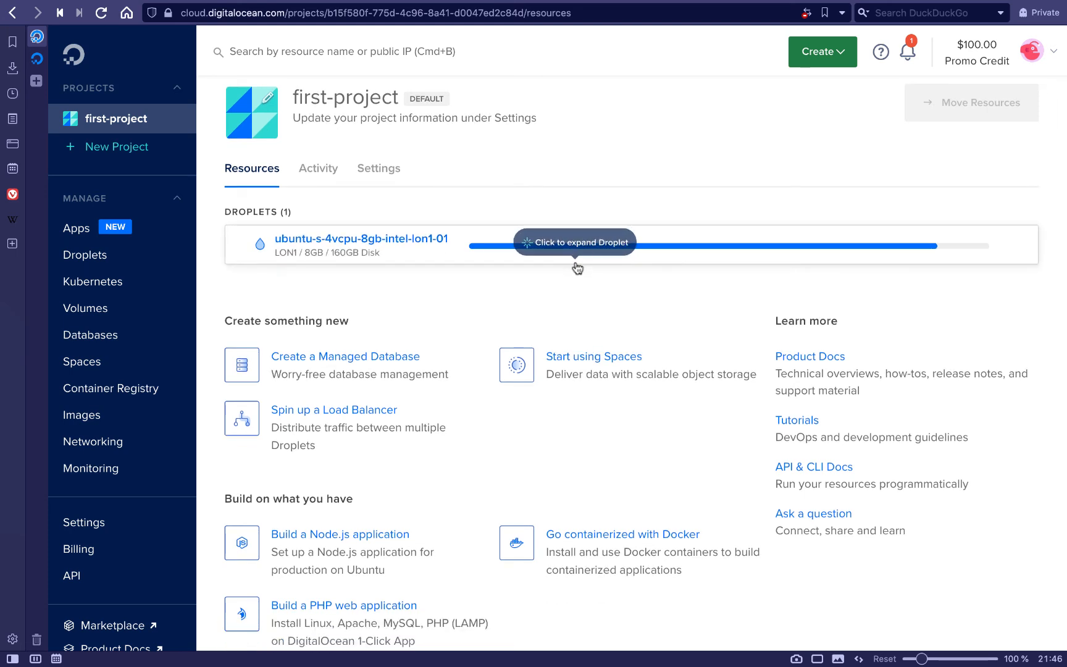
click(577, 267)
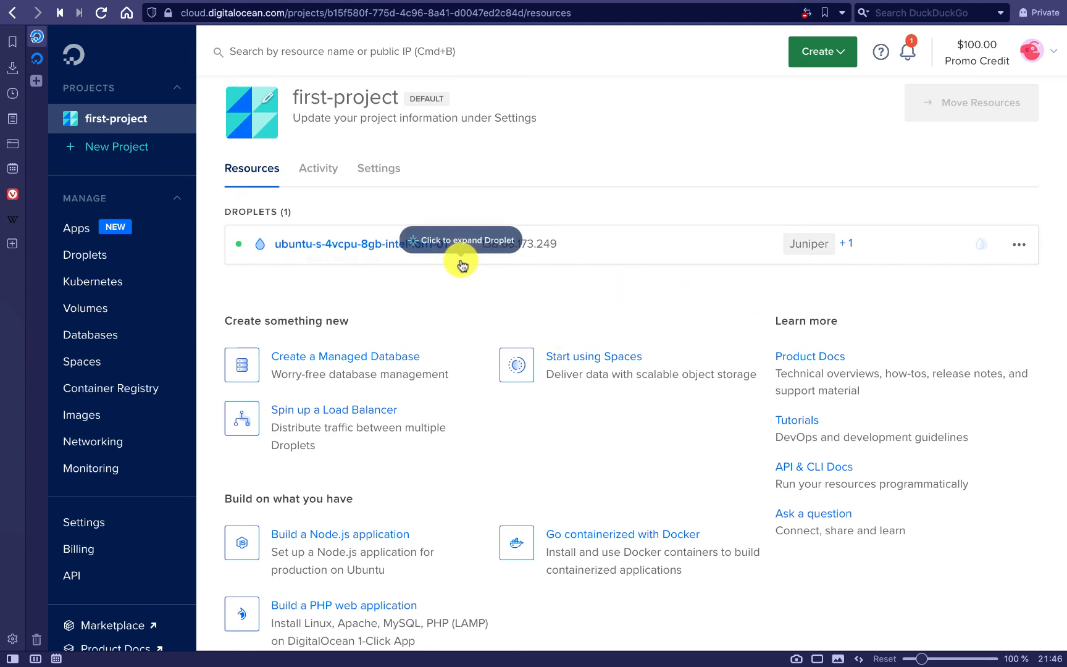
click(443, 253)
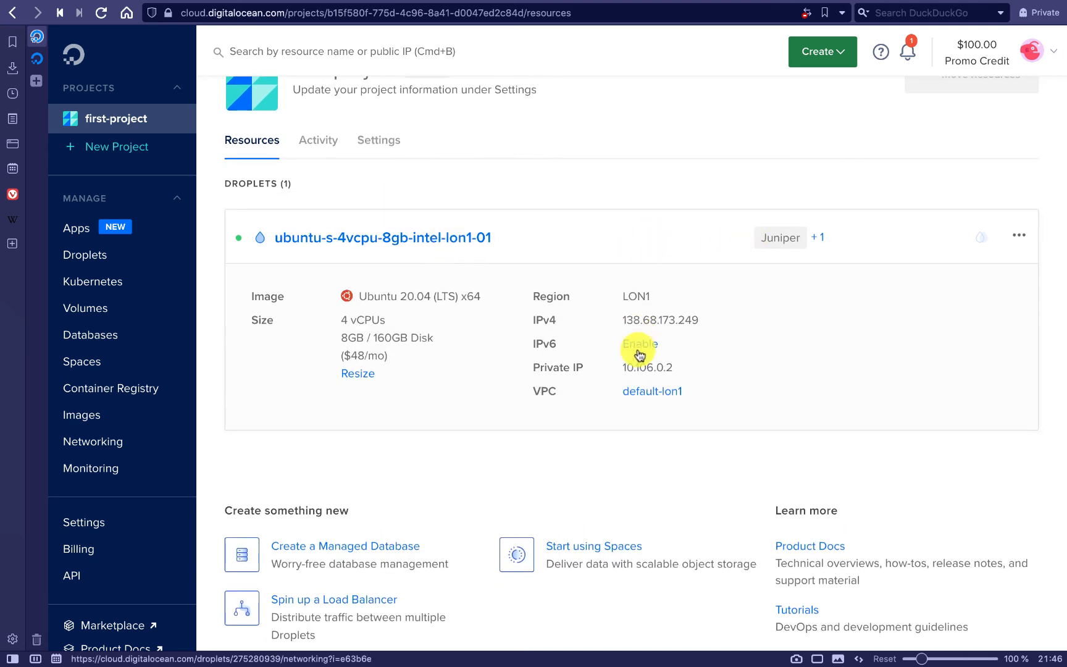
scroll(636, 355, down, 5)
scroll(638, 358, up, 4)
scroll(636, 358, up, 2)
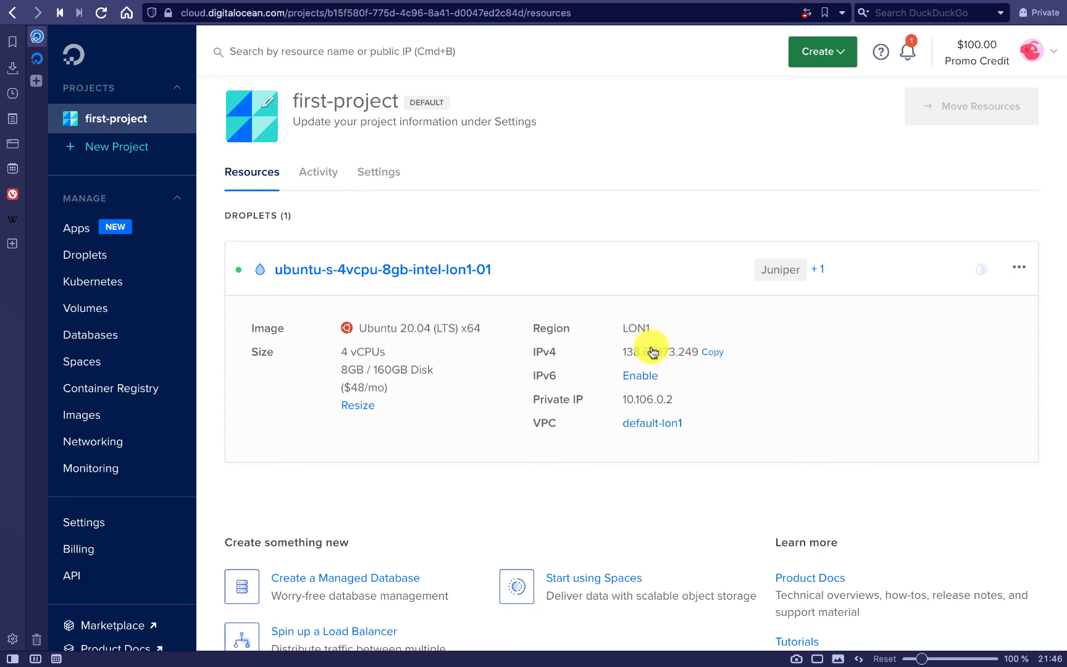
scroll(645, 355, up, 1)
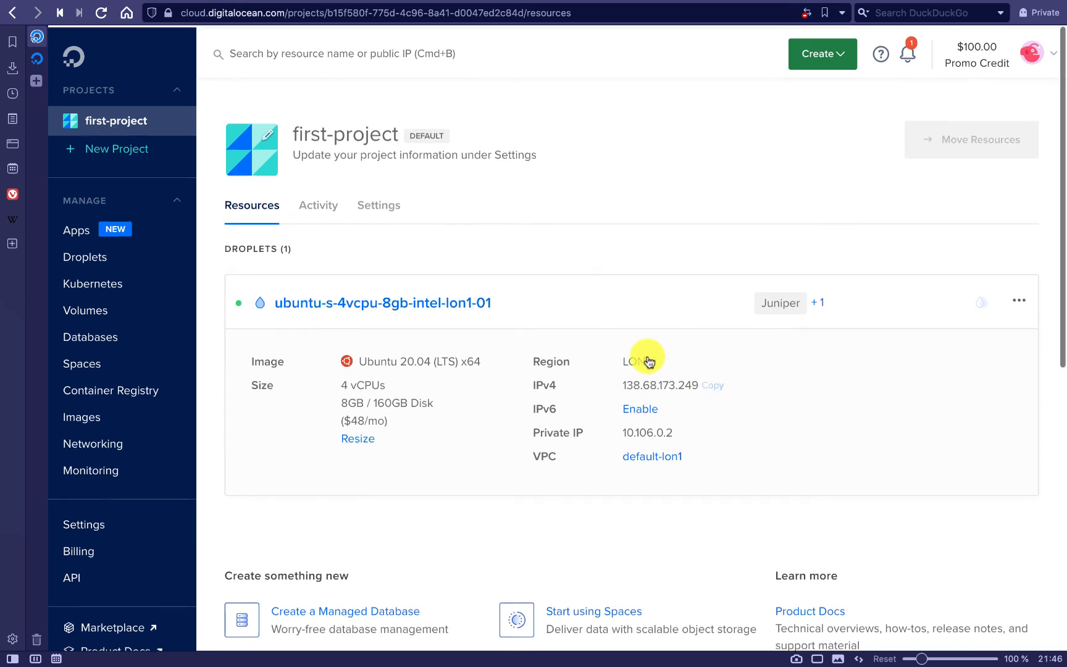
Step: Create a floating IP and assign it to the Droplet ubuntu-s-4vcpu-8gb-intel-lon1-01
click(828, 66)
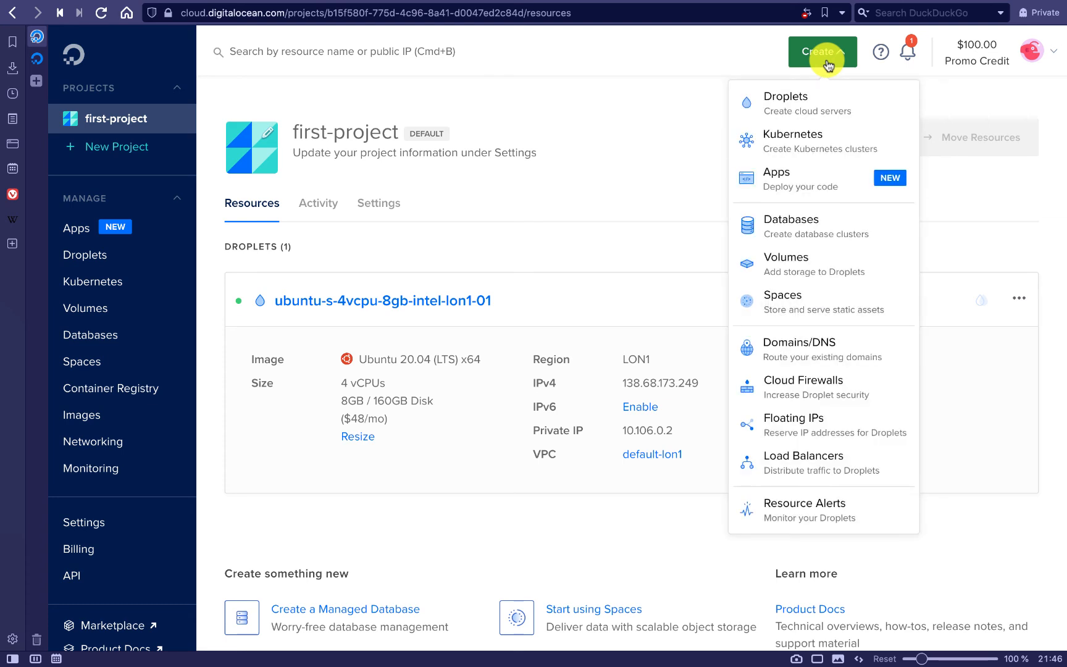
click(831, 426)
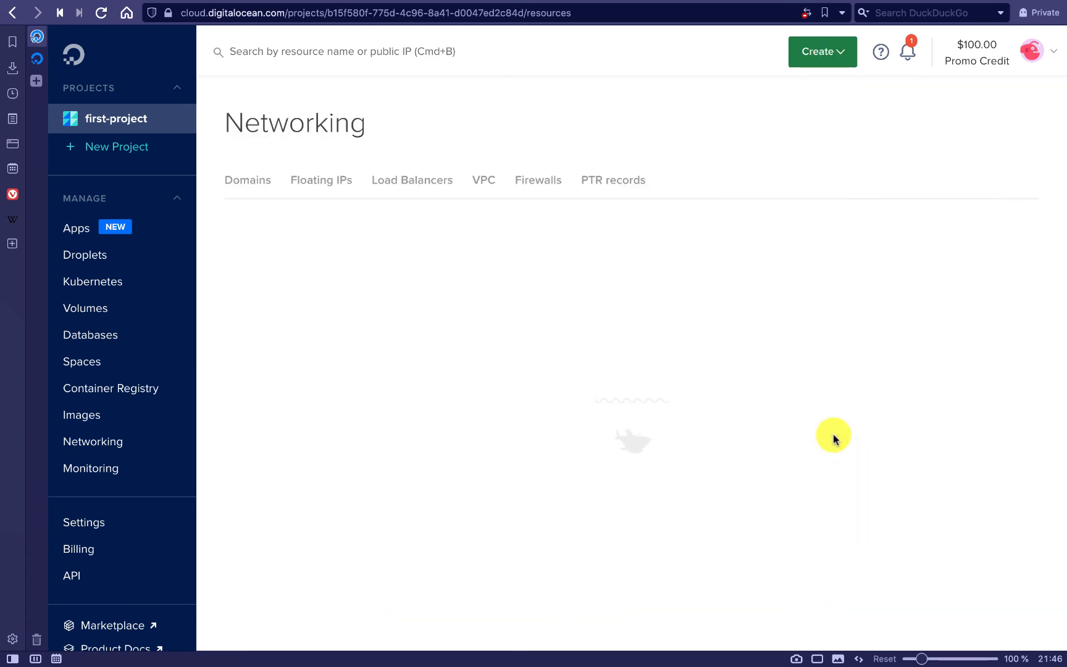
click(316, 487)
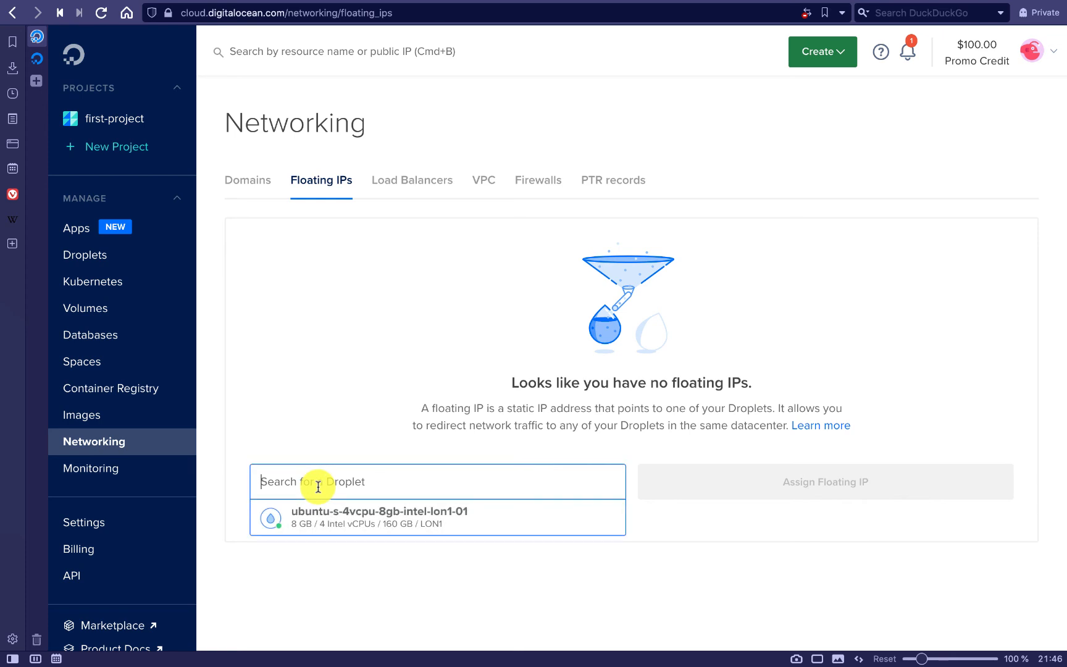
click(317, 512)
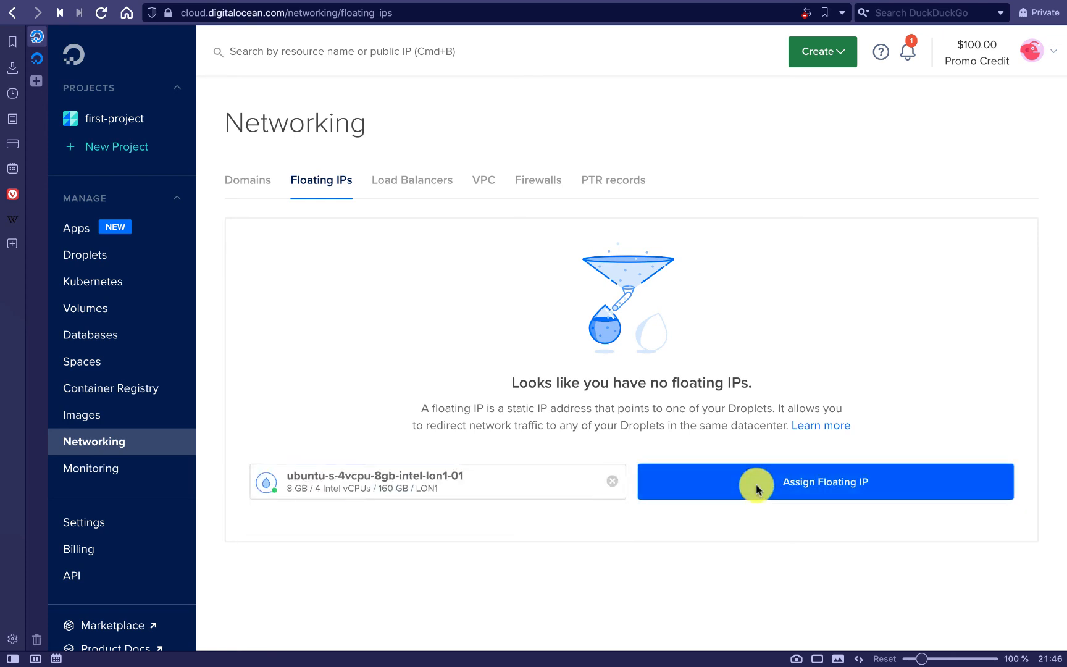
click(755, 484)
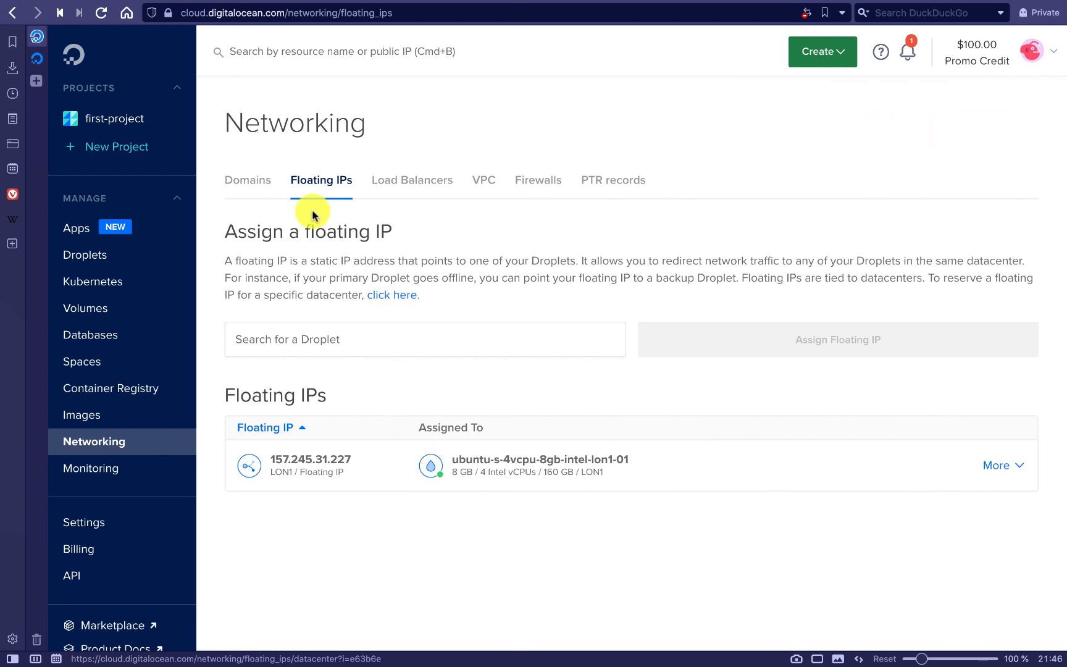
click(100, 261)
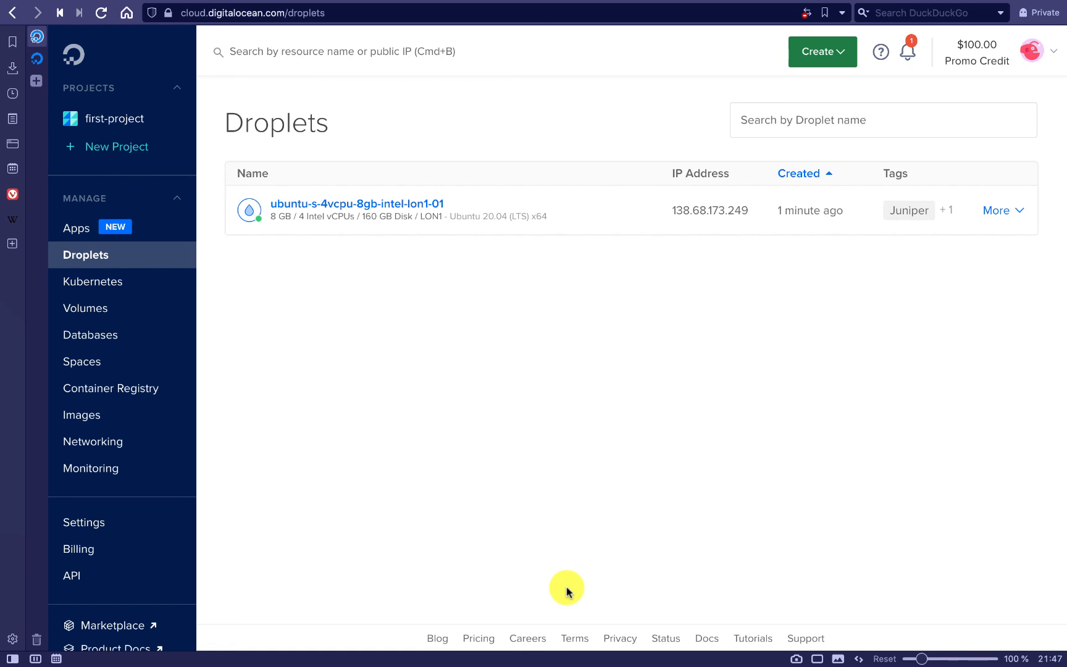
key(alt+space)
text(ssh root@)
text(138.68.173.249)
key(Return)
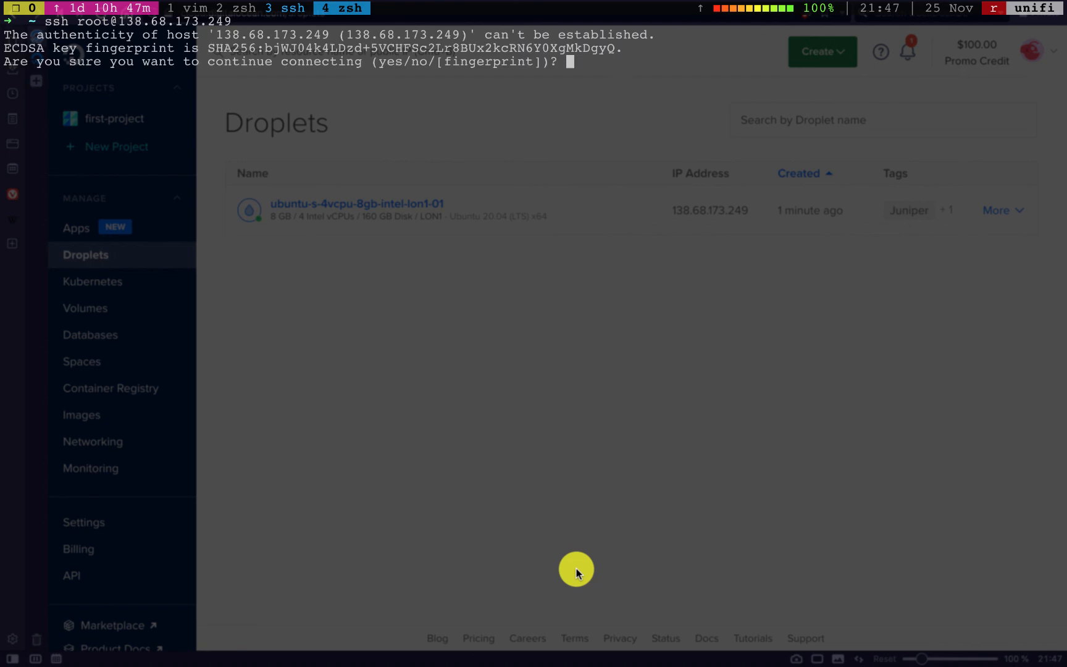
text(yes)
key(Return)
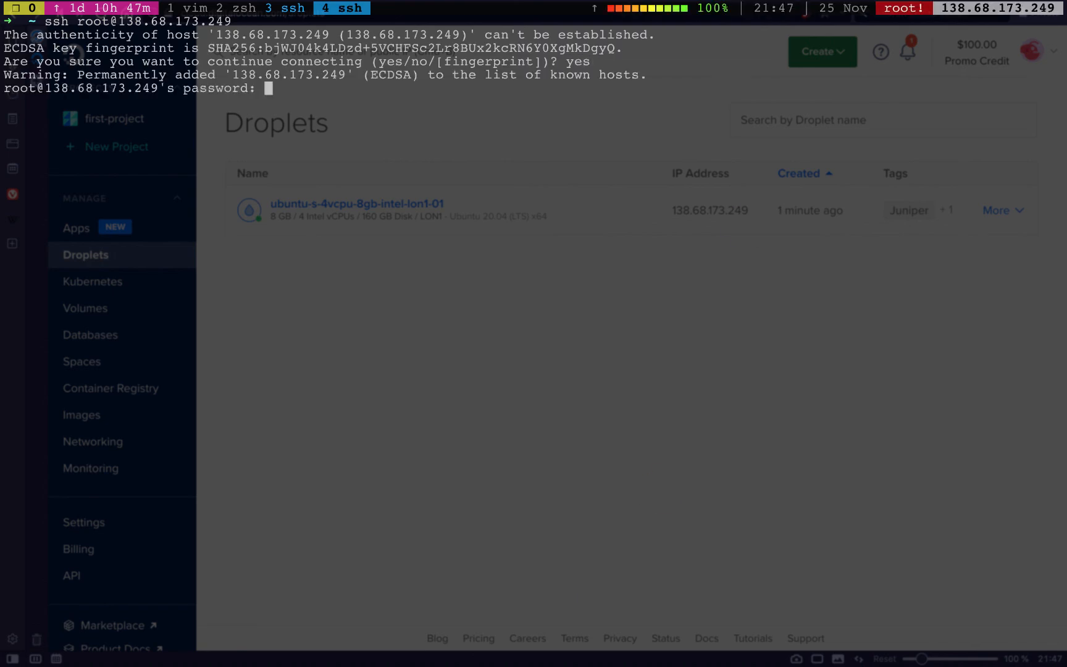
Step: Enter the Droplet's root password to log in to the SSH session
key(super+Tab)
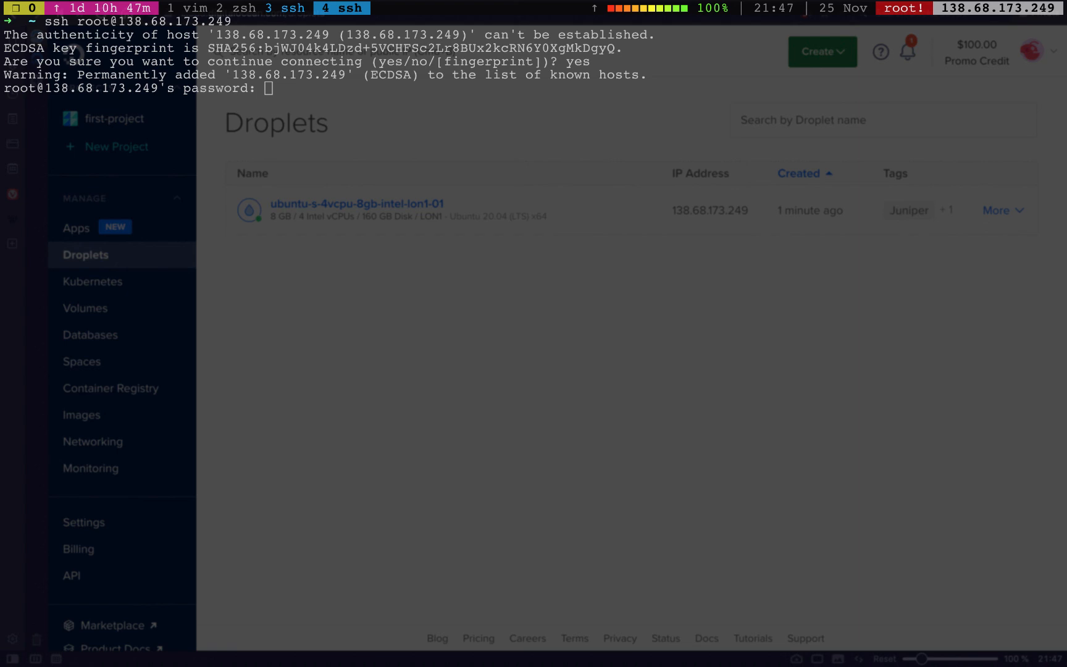
click(247, 179)
key(Return)
Step: Update the Droplet's package lists with sudo apt-get update
text(sudo apt-get update)
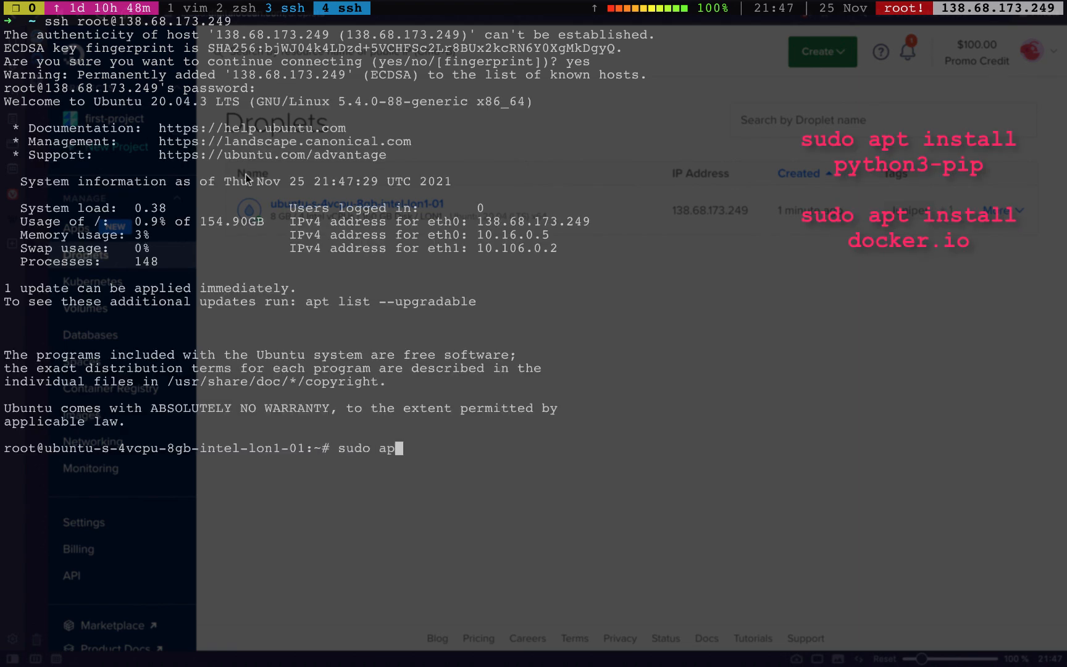
key(Return)
key(Return)
Step: Install python3-pip on the Droplet with sudo apt-get install and agree to the installation
text(sudo apt-get install python3-pip)
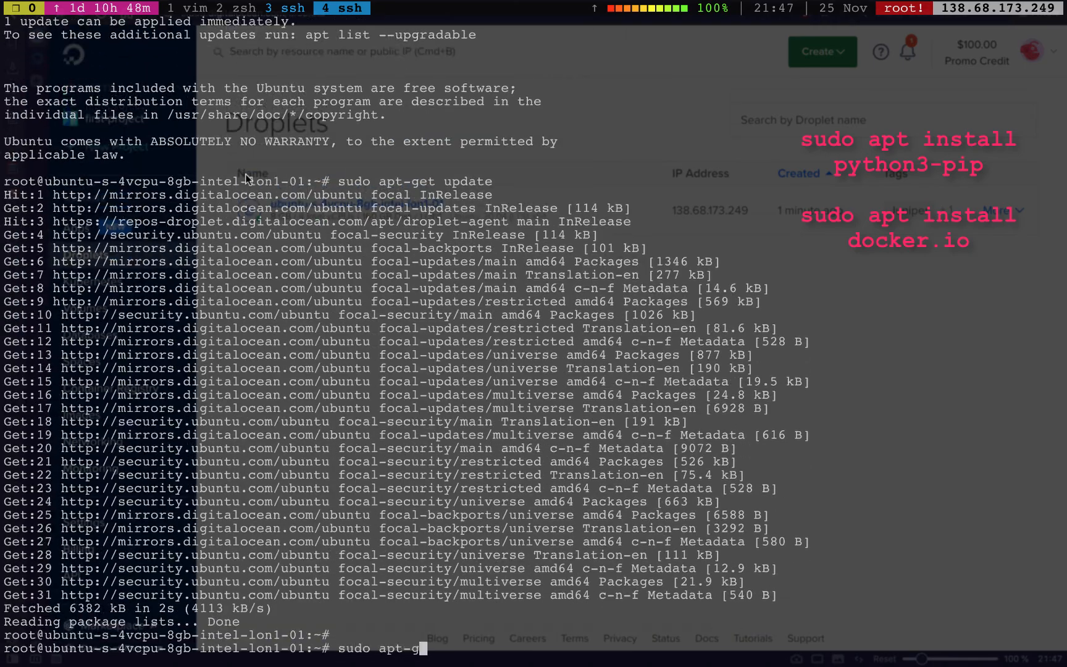
key(Return)
text(y)
key(Return)
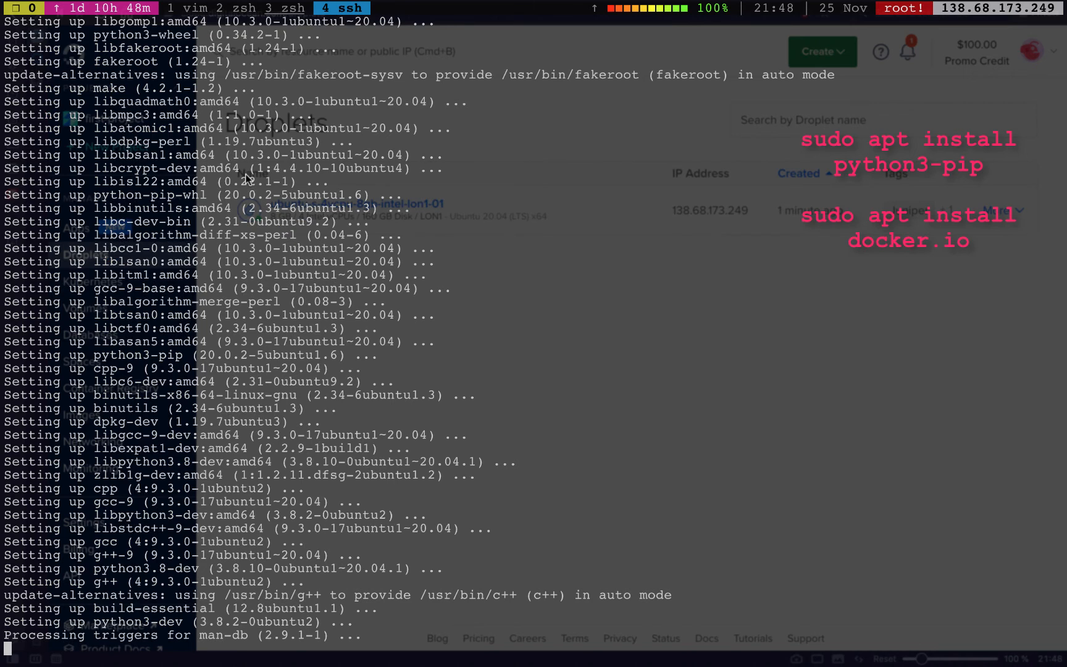
Step: Install docker.io on the Droplet with sudo apt install and agree to the additional packages
text(sudo apt install docker.io)
key(Return)
text(y)
key(Return)
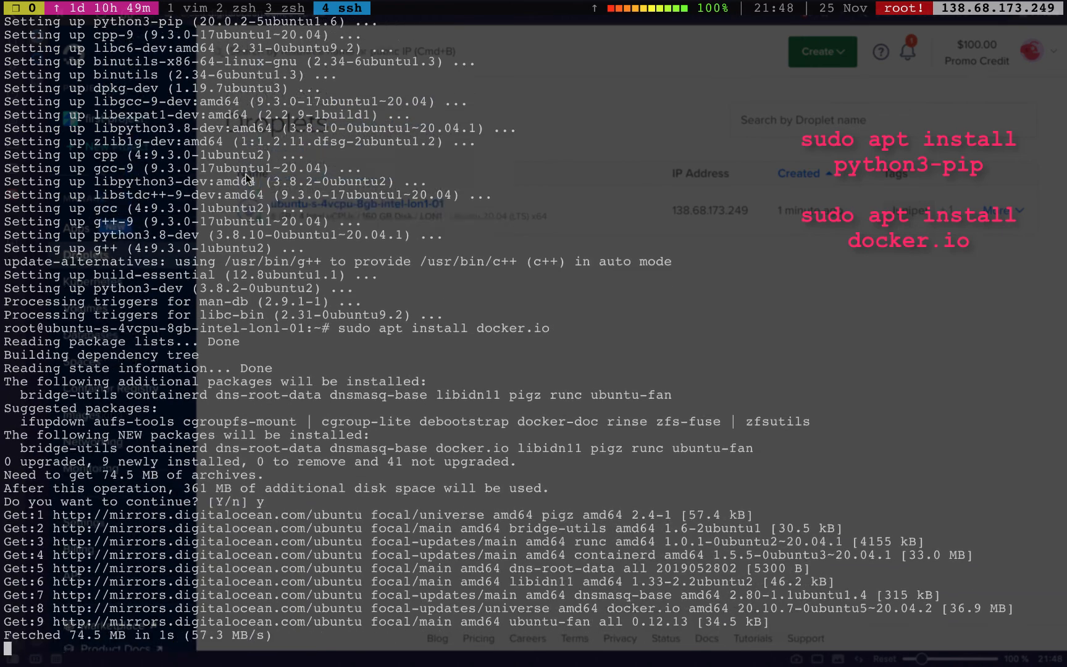